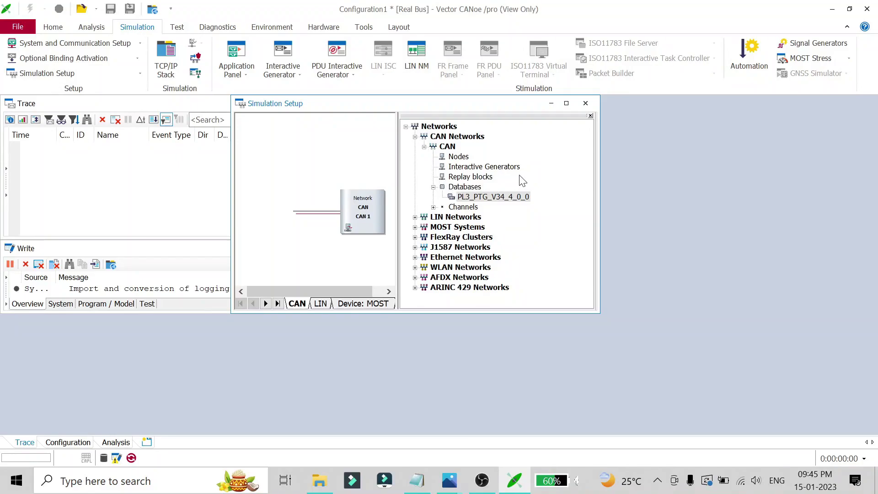
- Open PL3_PTG_V34_4_0_0.DBC in CANdb++ Editor and show the signals of A_TEMP_RELATIVZEIT (0x310)
double_click(482, 198)
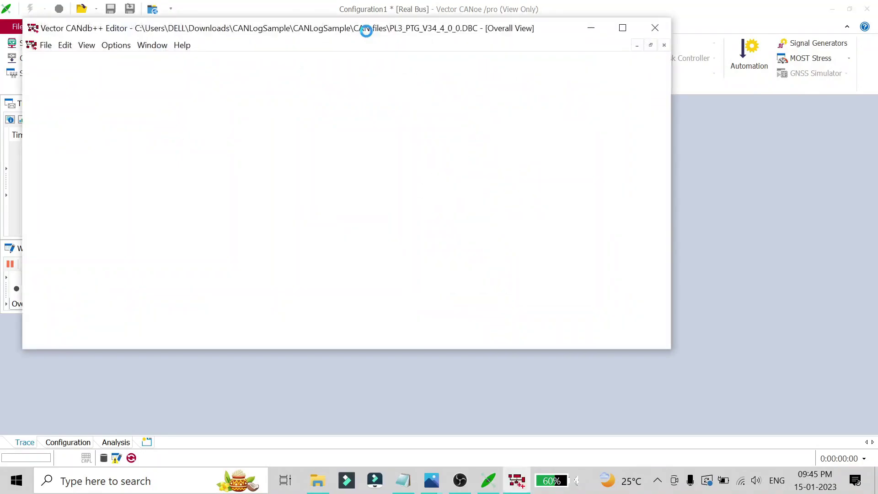
click(591, 28)
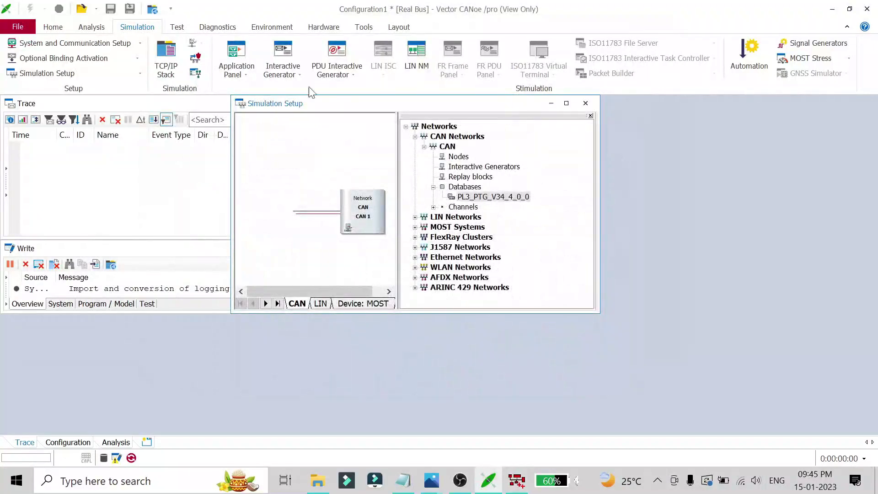
click(365, 28)
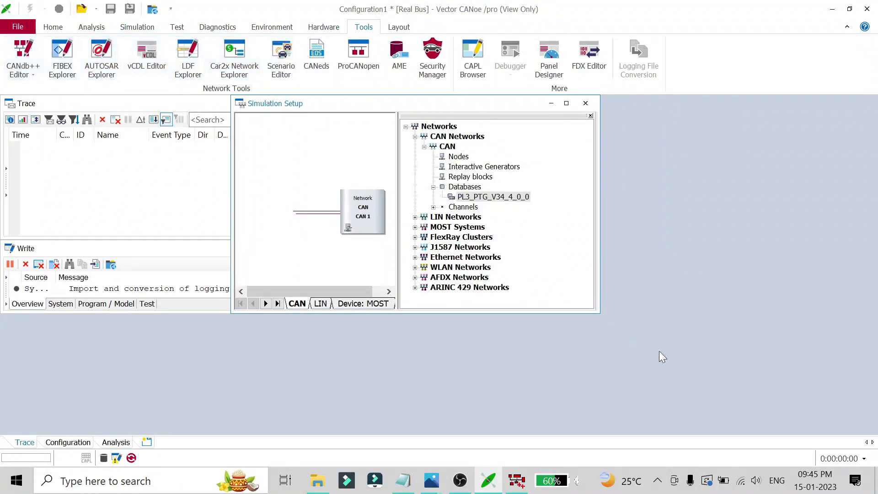
click(516, 481)
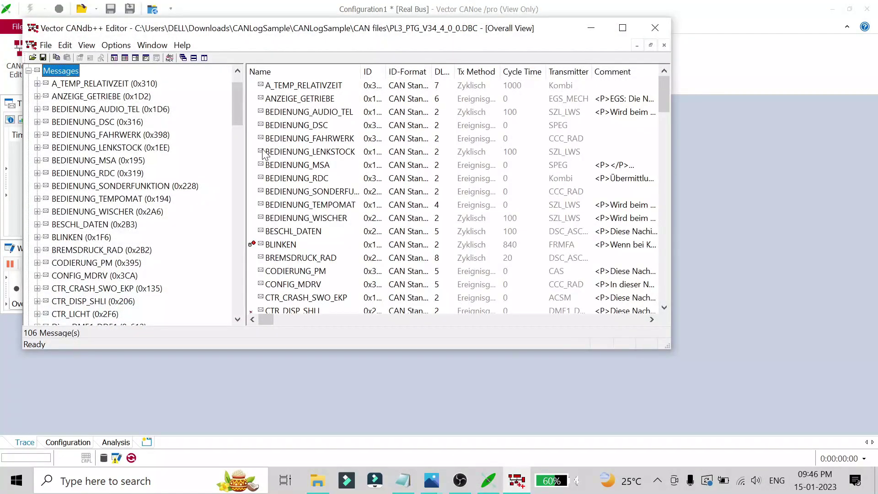
click(128, 82)
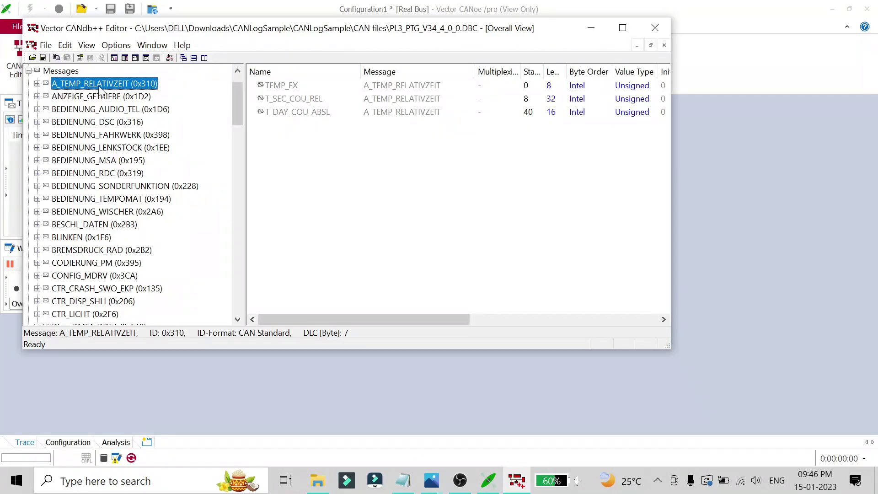
- Keep the message type CAN Standard and rename it to A_Temperature_Relative
double_click(144, 84)
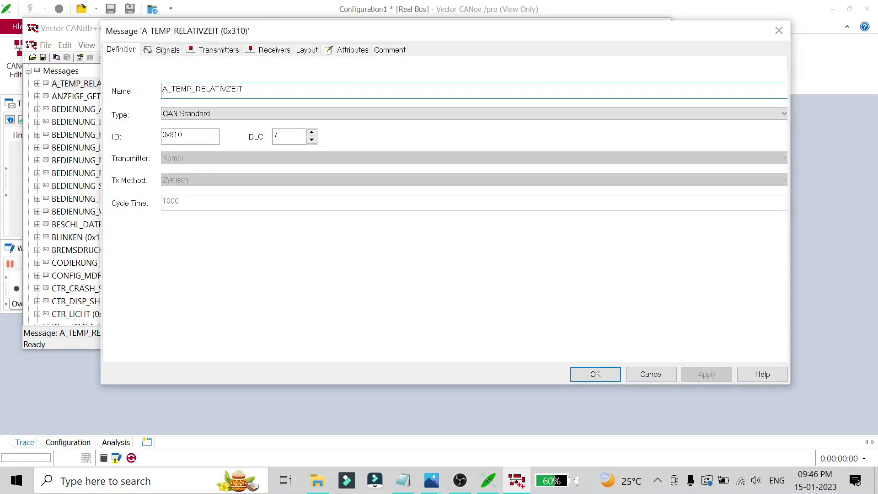
click(199, 114)
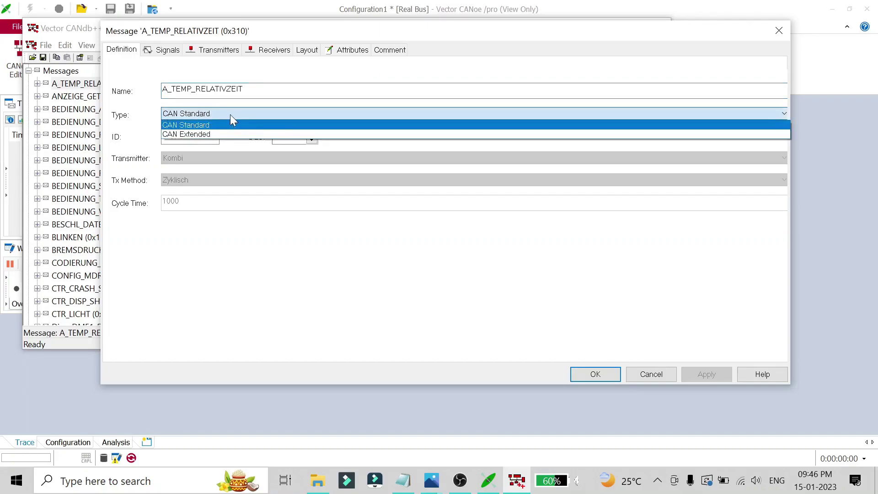
click(204, 127)
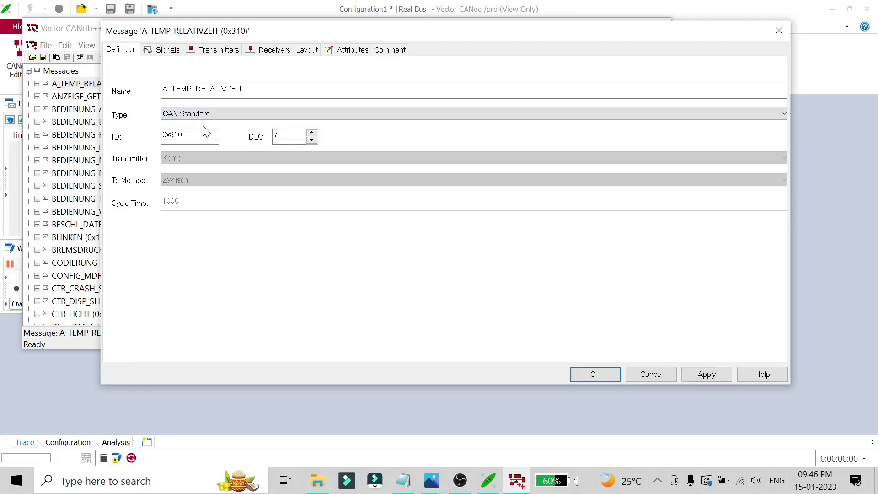
click(244, 90)
key(BackSpace)
key(BackSpace)
key(BackSpace)
key(BackSpace)
key(BackSpace)
key(BackSpace)
key(BackSpace)
key(BackSpace)
key(BackSpace)
key(BackSpace)
key(BackSpace)
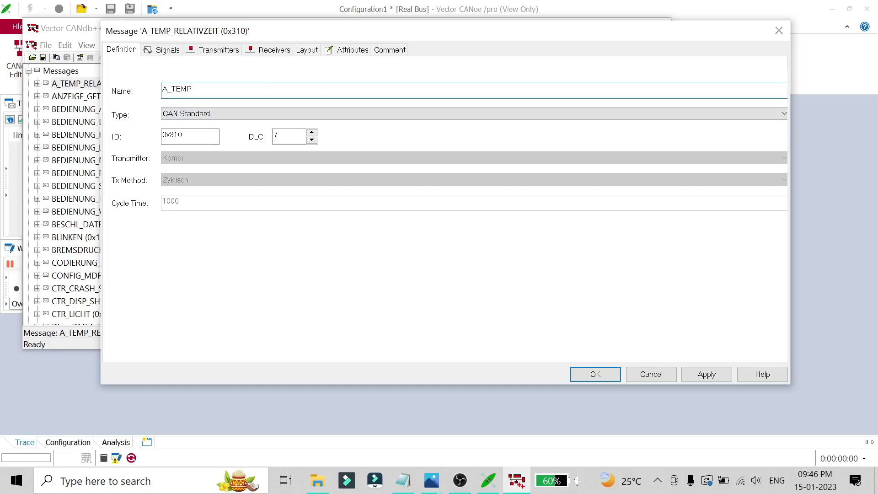
key(BackSpace)
key(BackSpace)
key(BackSpace)
key(BackSpace)
key(BackSpace)
key(BackSpace)
text(A_Temperature_Relative)
- Change the message ID to 0x123
click(184, 136)
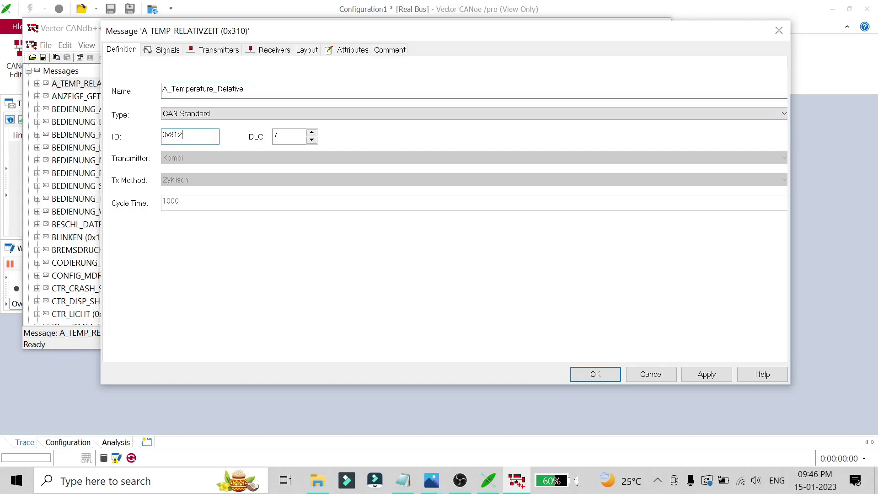
key(BackSpace)
key(BackSpace)
key(BackSpace)
text(123)
click(313, 141)
- Review signals TEMP_EX, T_DAY_COU_ABSL and T_SEC_COU_REL, then view the message's bit layout
click(166, 51)
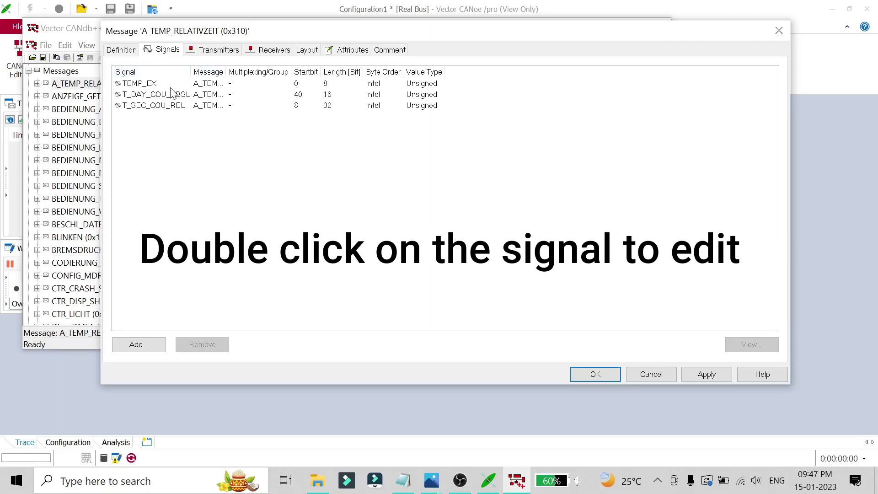
click(147, 85)
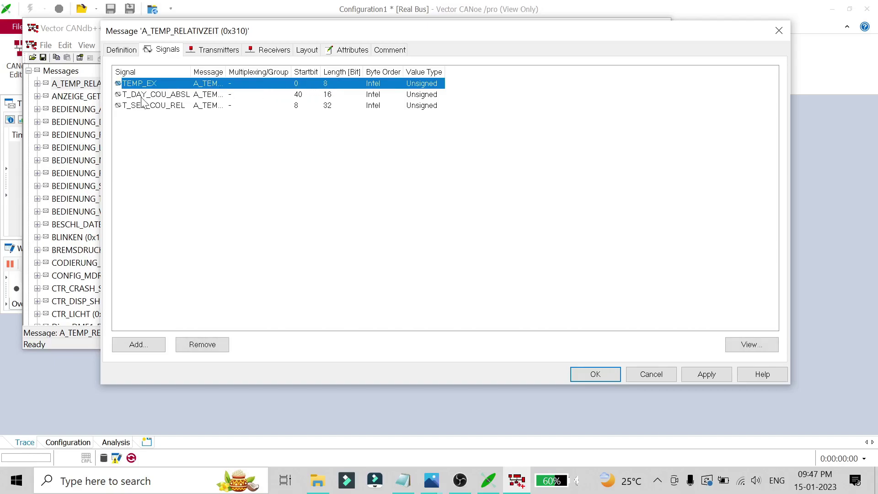
click(264, 96)
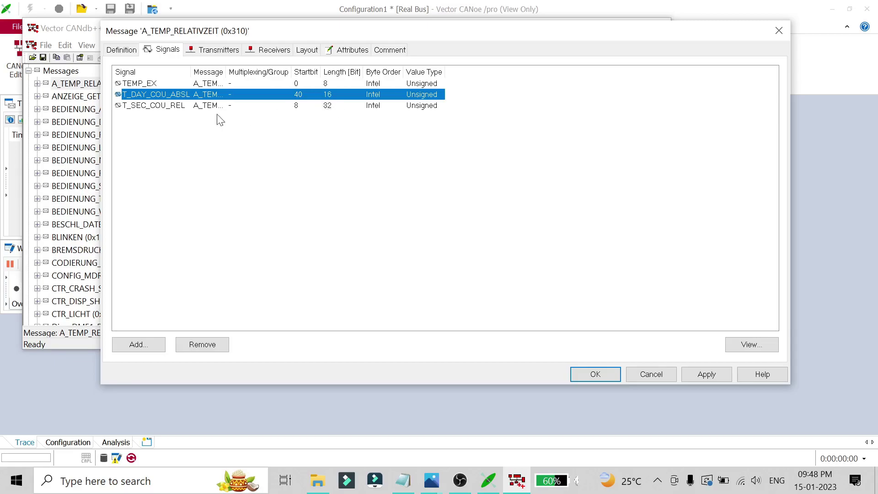
click(154, 106)
click(305, 51)
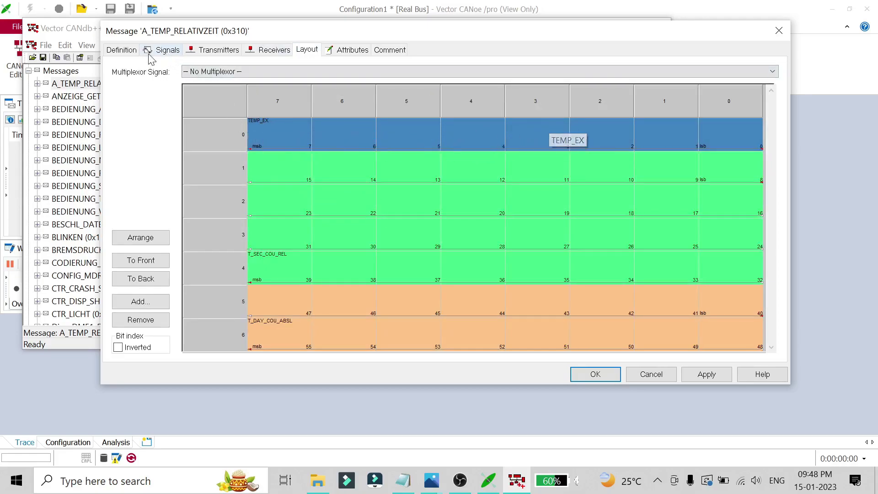
- Compare the layout positions of signals T_SEC_COU_REL and T_DAY_COU_ABSL
click(164, 51)
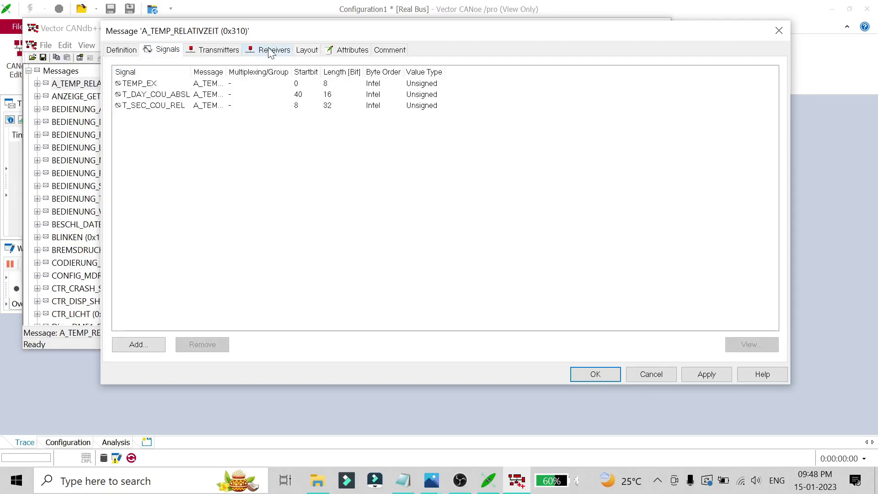
click(183, 109)
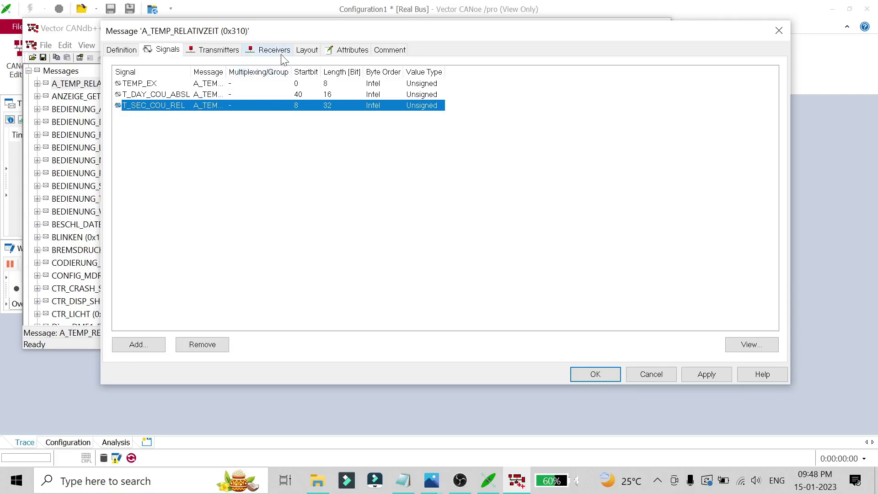
click(308, 50)
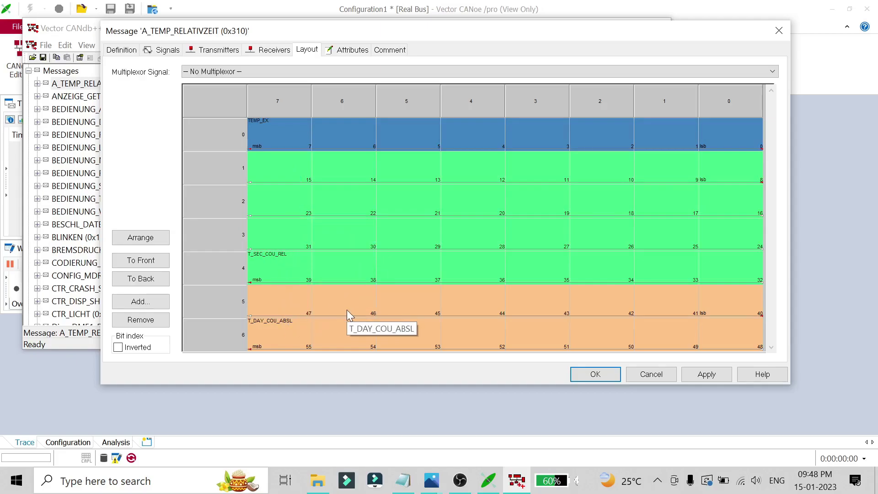
click(170, 51)
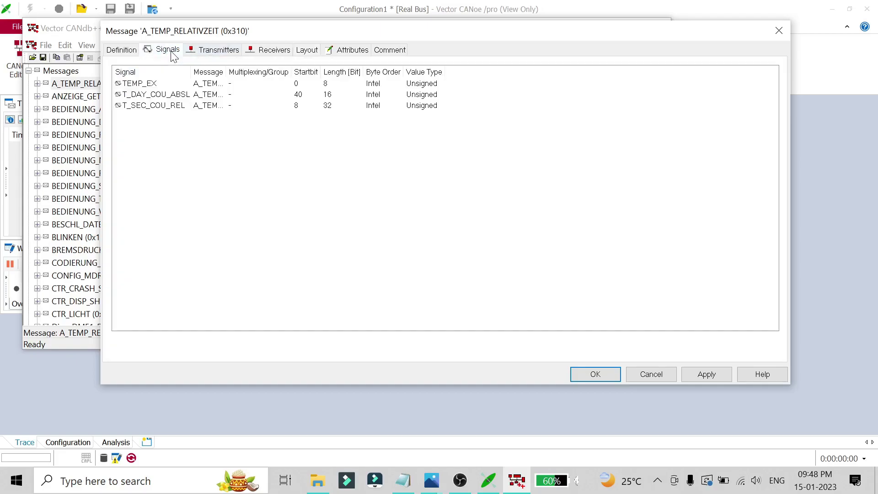
click(155, 98)
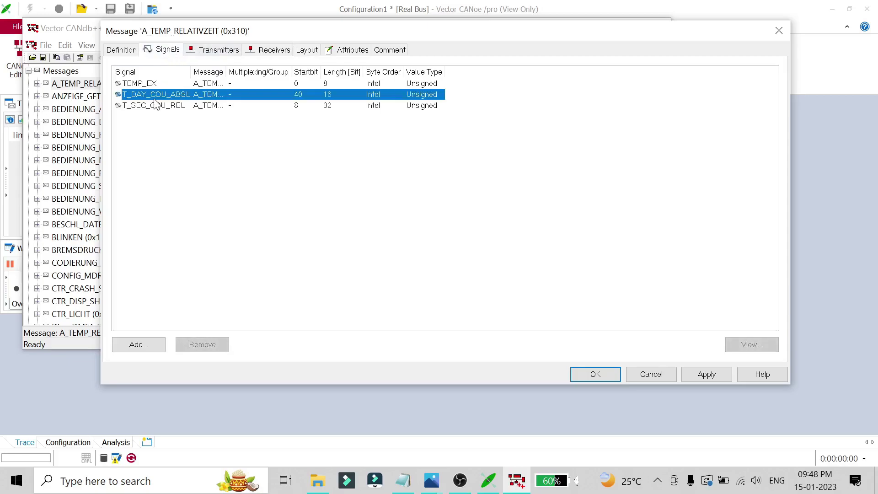
click(303, 52)
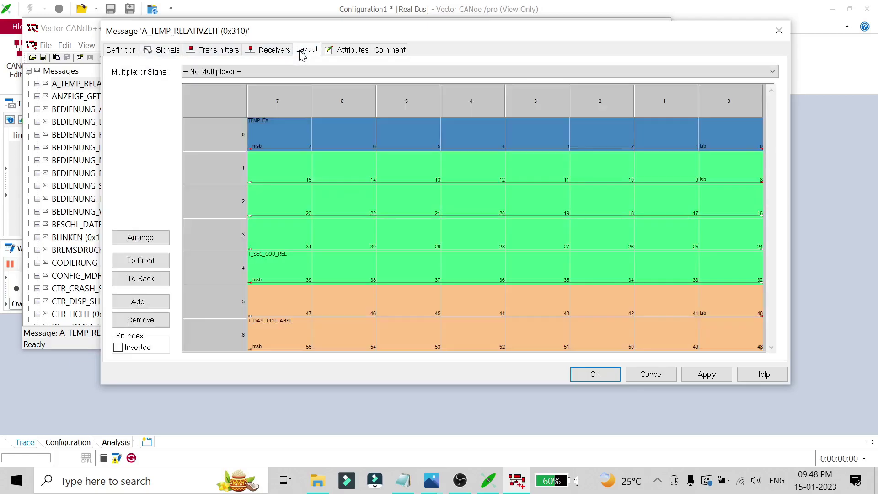
- Check receiver node CAS and transmitter Kombi, then return to the signal list
click(257, 53)
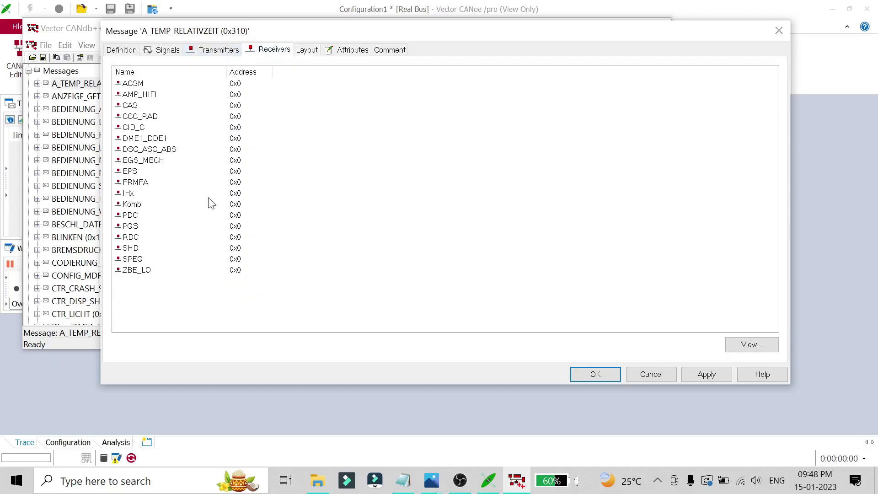
click(216, 109)
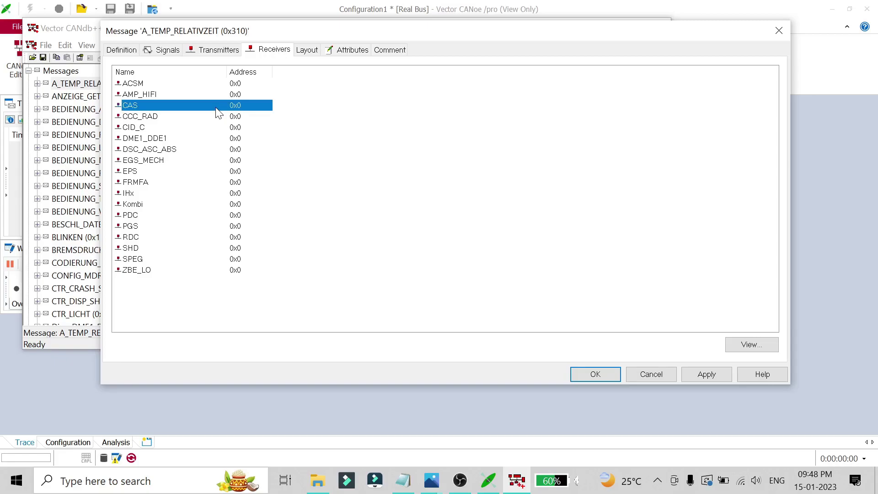
click(218, 51)
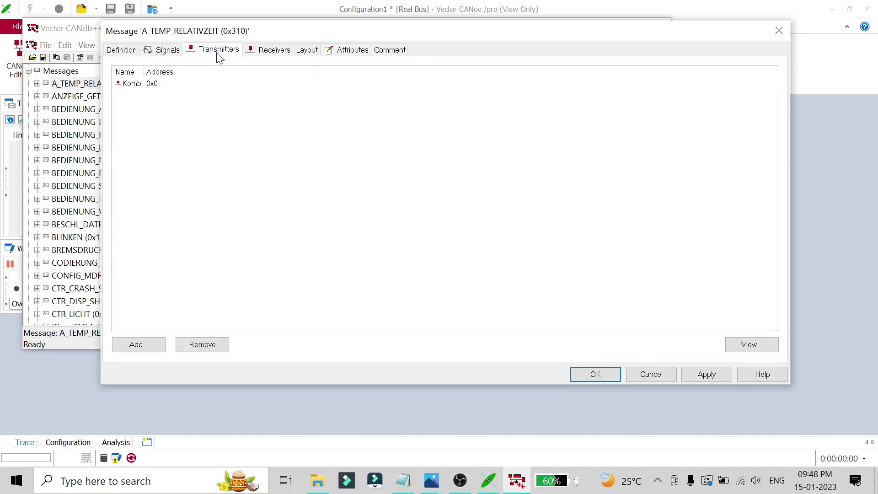
click(154, 87)
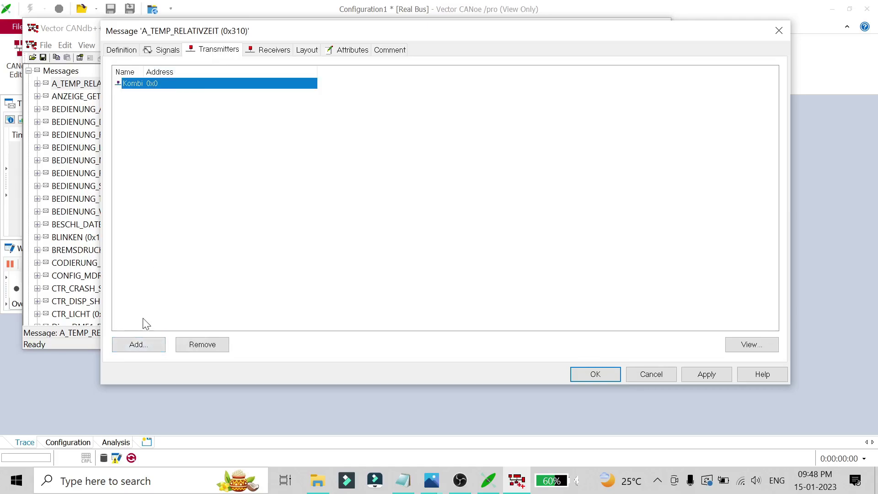
click(162, 50)
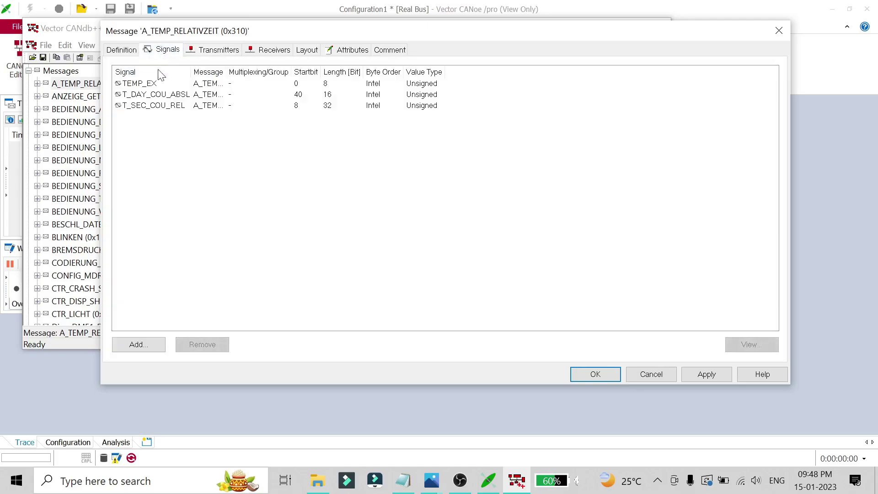
- View the T_DAY_COU_ABSL definition, then cancel the message dialog discarding the edits
double_click(170, 94)
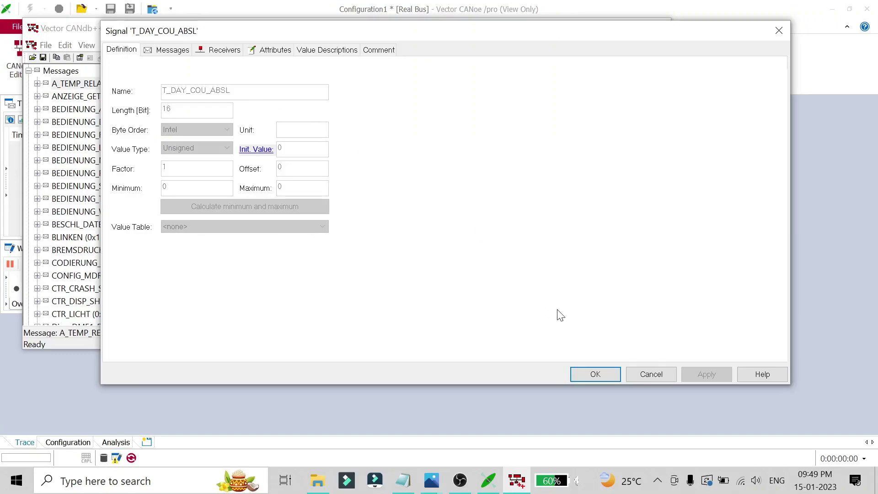
click(603, 372)
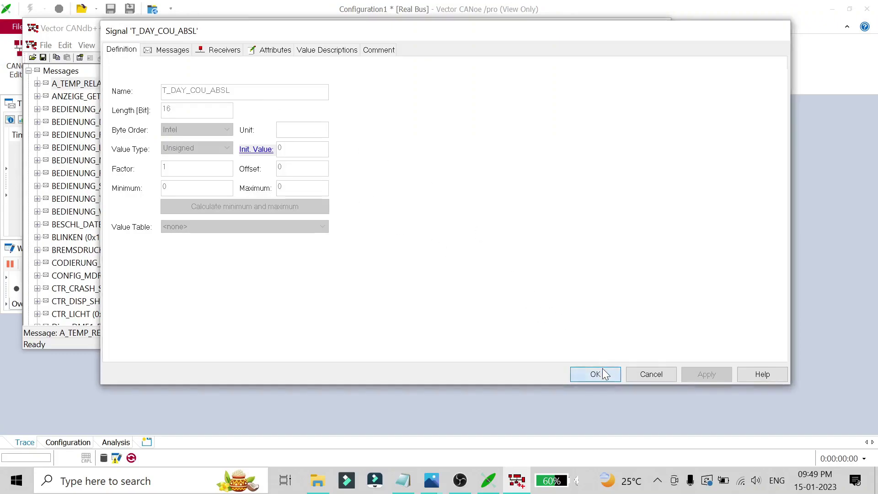
click(662, 376)
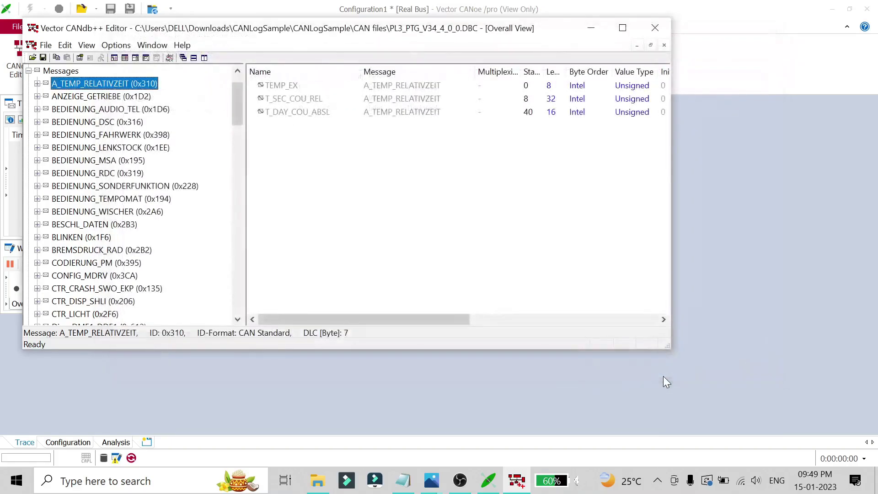